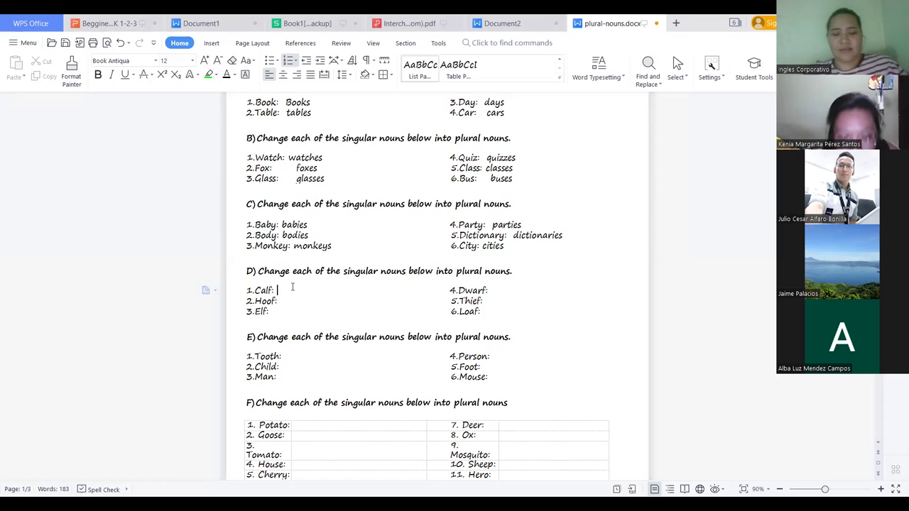
# Step: Enter "calves" as the plural of Calf in exercise D of the plural nouns worksheet
pyautogui.write('calve')
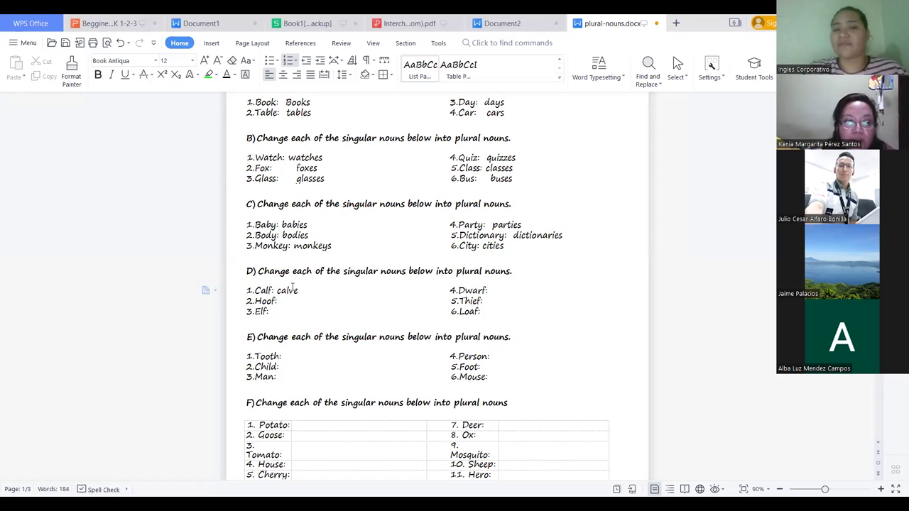
pyautogui.write('s')
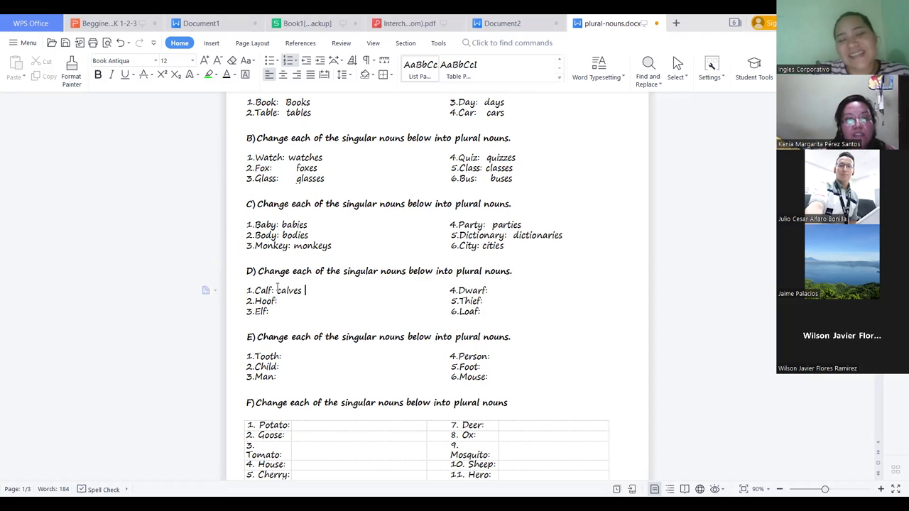
pyautogui.click(252, 289)
pyautogui.moveTo(283, 295); pyautogui.dragTo(236, 305)
# Step: Switch to the Book1 attendance spreadsheet and format the 28 header in P1 with red text on a yellow fill
pyautogui.click(305, 24)
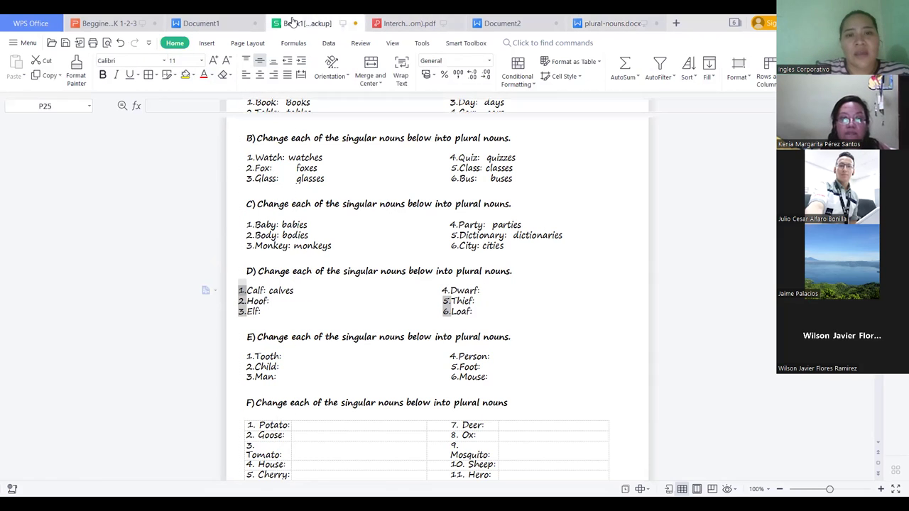
pyautogui.click(436, 134)
pyautogui.click(203, 75)
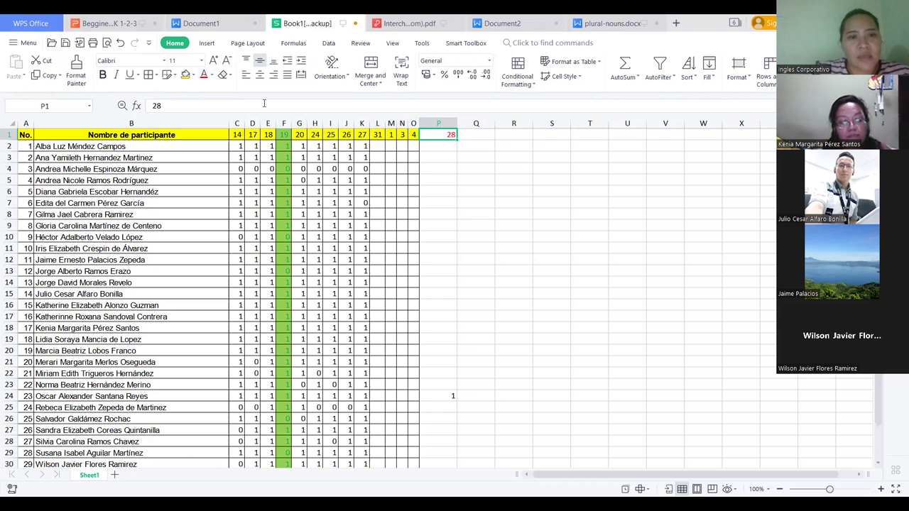
# Step: Record attendance for day 28 as 1 for the first two participants, in P2 and P3
pyautogui.click(433, 147)
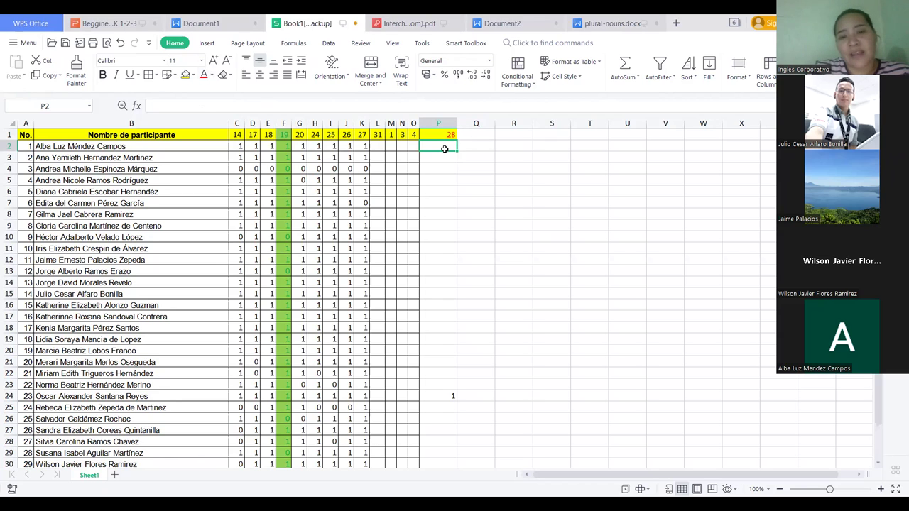
pyautogui.click(461, 249)
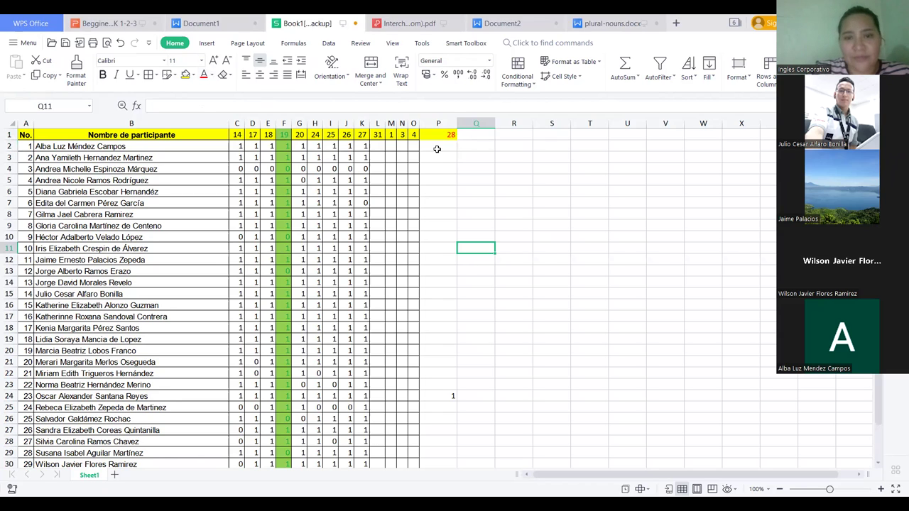
pyautogui.click(437, 149)
pyautogui.write('1')
pyautogui.press('Return')
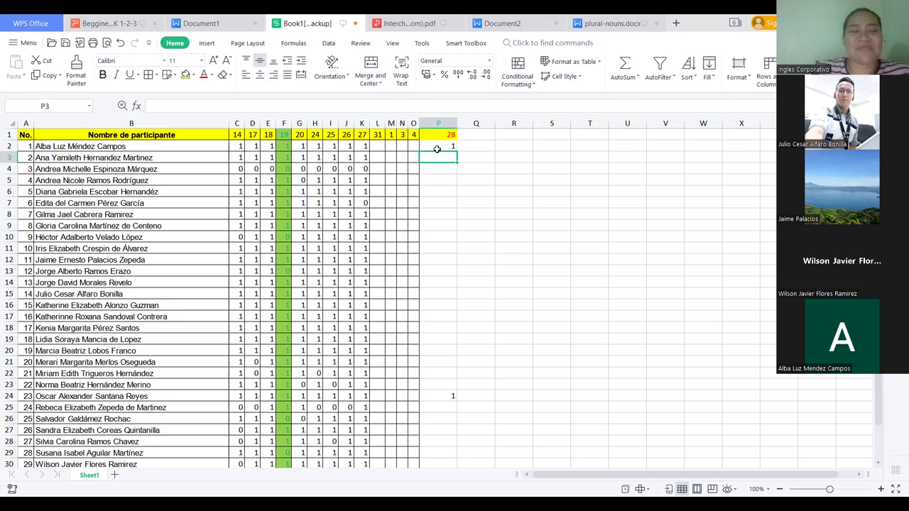
pyautogui.write('1')
pyautogui.press('Return')
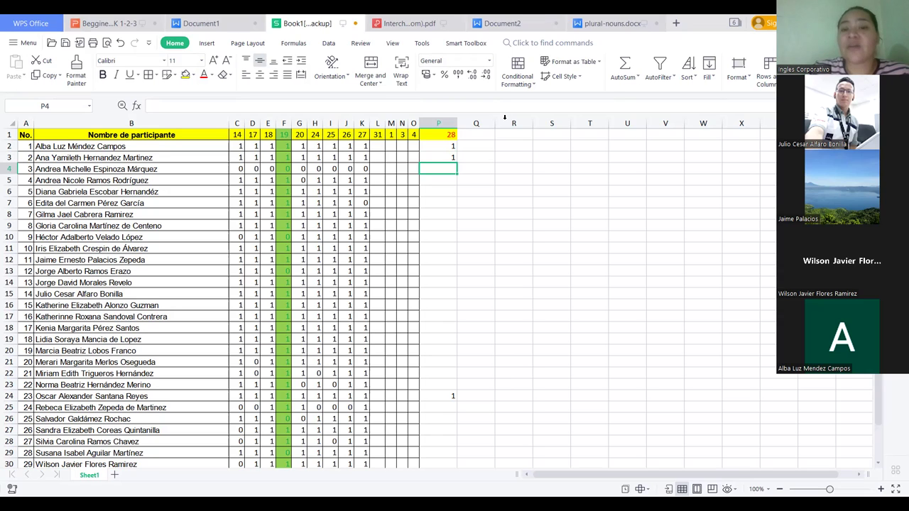
# Step: Record day 28 attendance for participants 3 and 4, entering 0 in P4 and 1 in P5
pyautogui.moveTo(495, 211); pyautogui.dragTo(433, 213)
pyautogui.click(450, 169)
pyautogui.write('0')
pyautogui.press('Return')
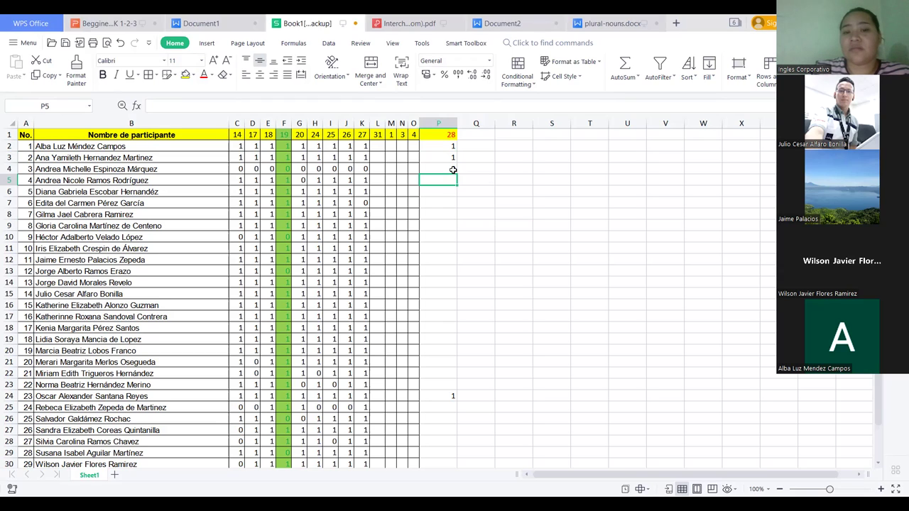
pyautogui.write('0')
pyautogui.press('BackSpace')
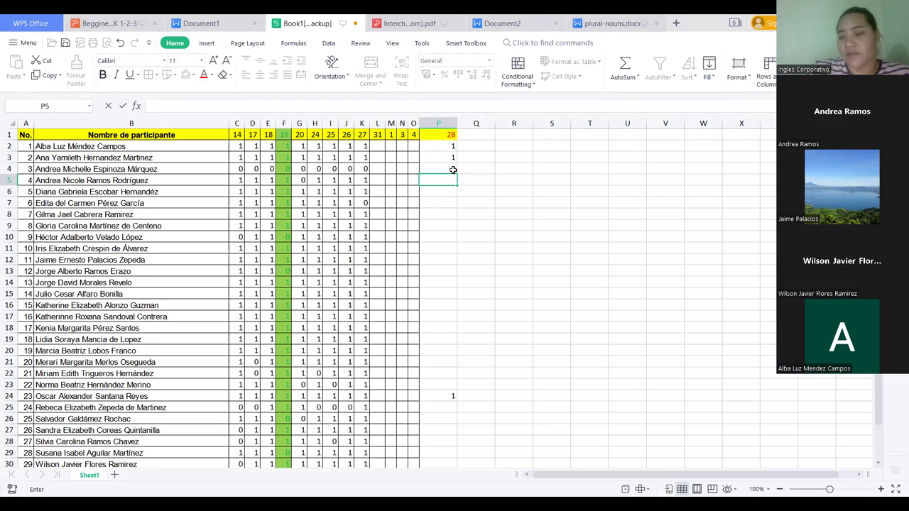
pyautogui.write('1')
pyautogui.press('Return')
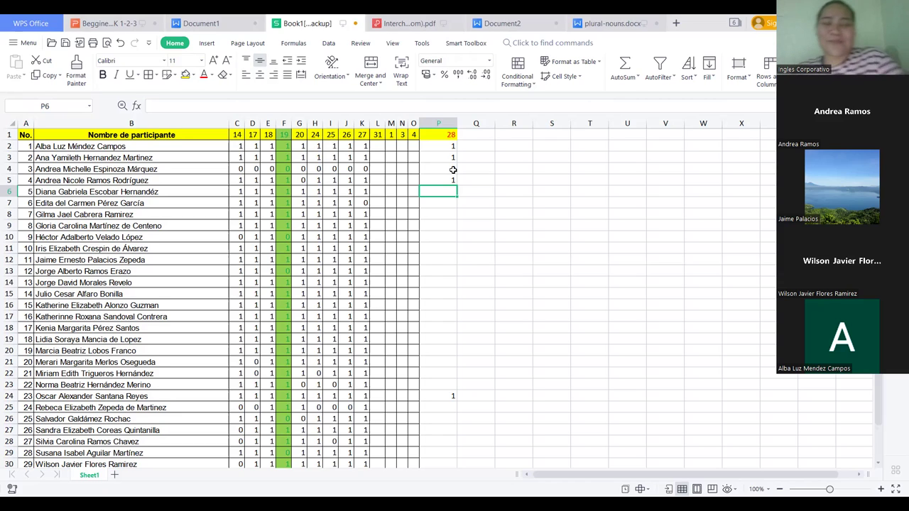
# Step: Record day 28 attendance for participants 5 to 8, entering 0 in P6 and 1 in P7, P8 and P9
pyautogui.write('0')
pyautogui.press('Return')
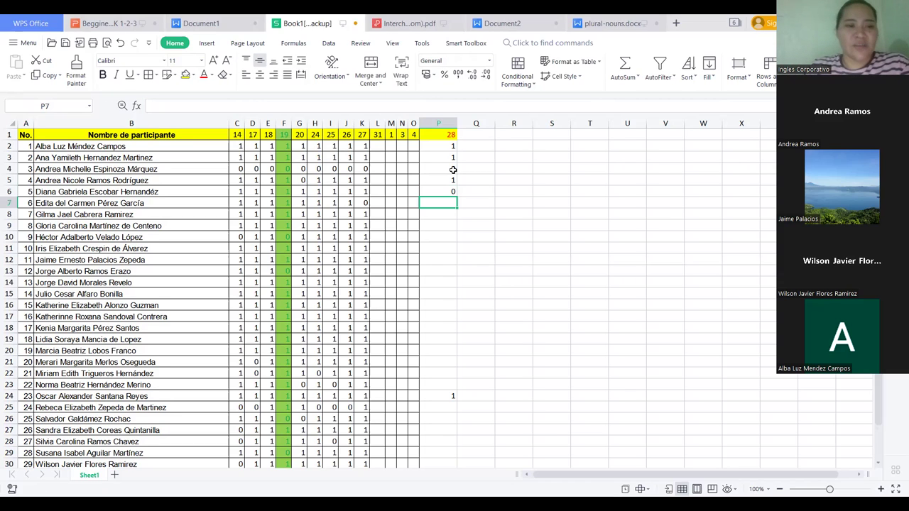
pyautogui.write('1')
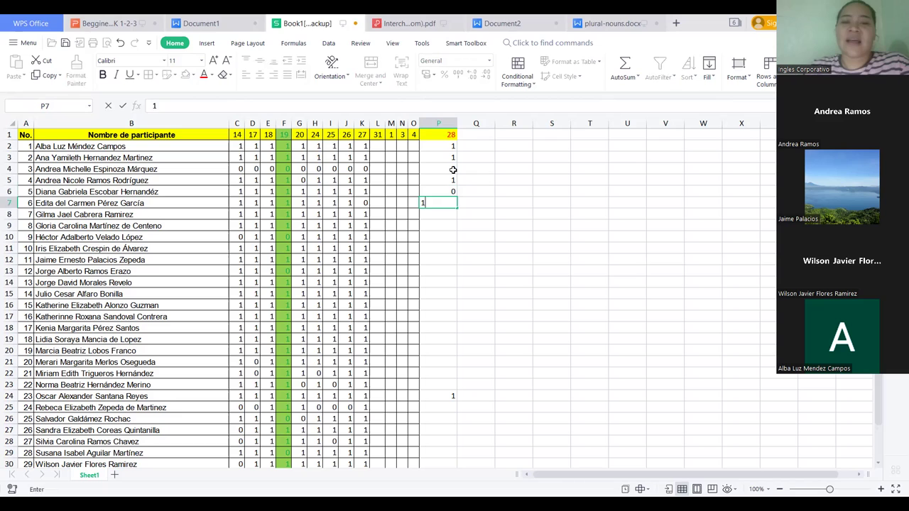
pyautogui.press('Return')
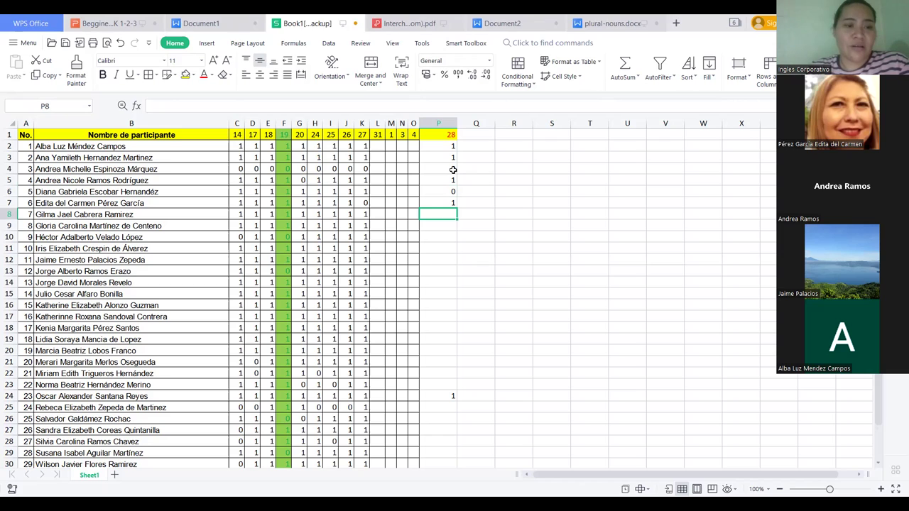
pyautogui.write('1')
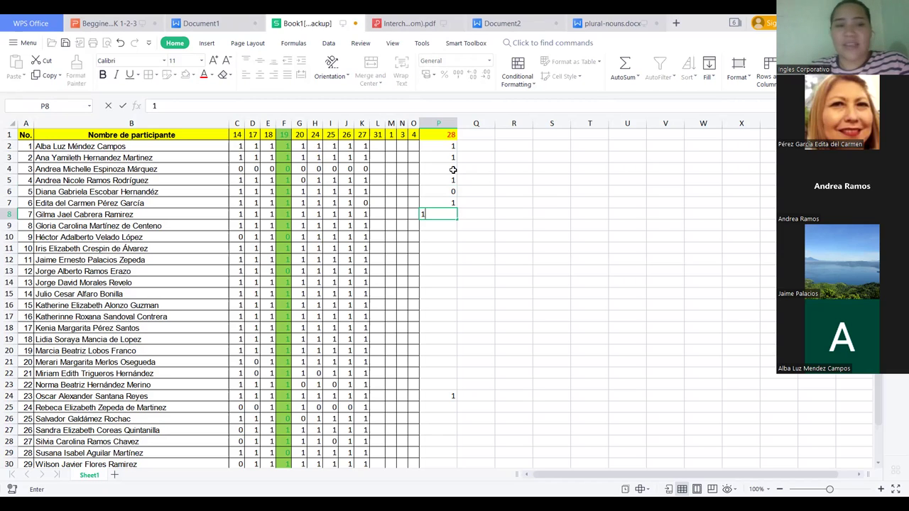
pyautogui.press('Return')
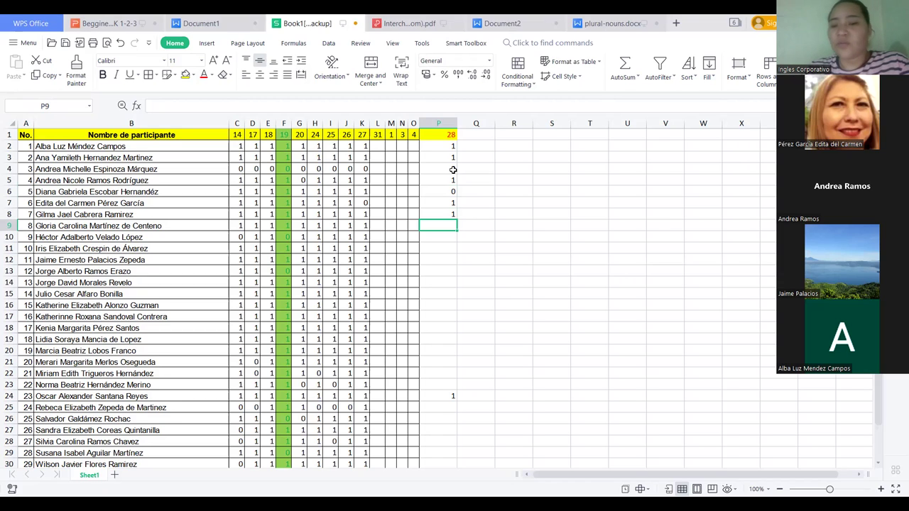
pyautogui.write('1')
pyautogui.press('Return')
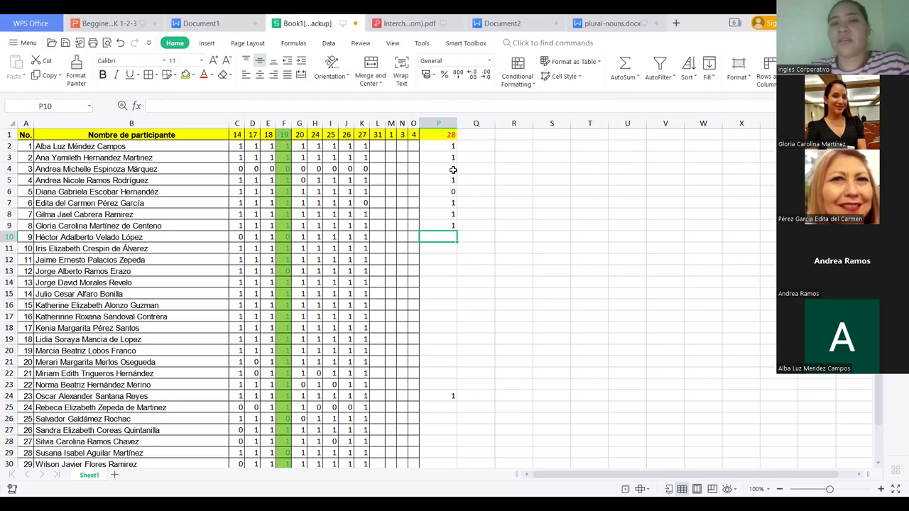
# Step: Record day 28 attendance for participants 9 to 11, entering 0 in P10 and 1 in P11 and P12
pyautogui.write('1')
pyautogui.press('BackSpace')
pyautogui.write('0')
pyautogui.press('Return')
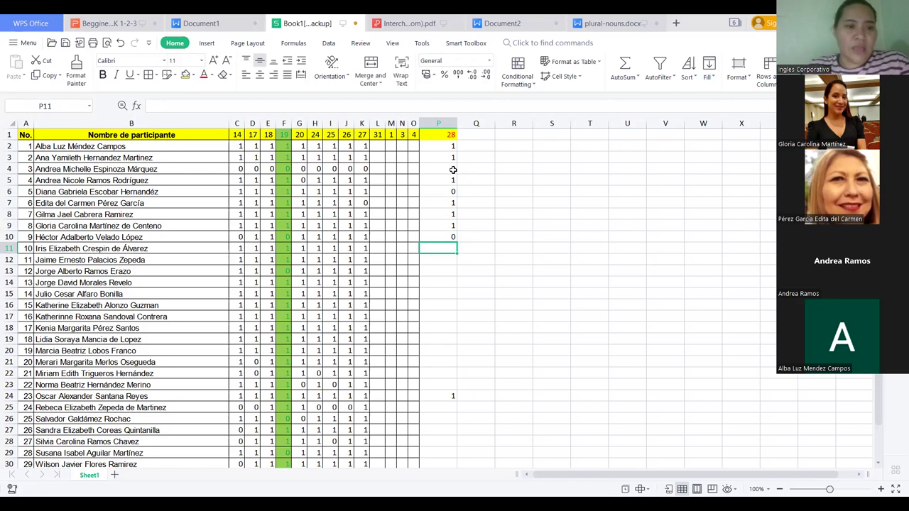
pyautogui.write('1')
pyautogui.press('Return')
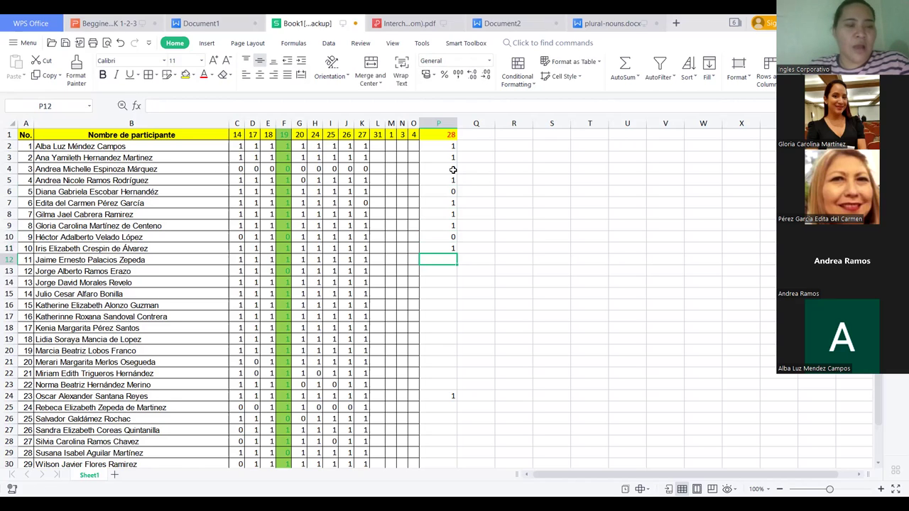
pyautogui.write('1')
pyautogui.press('Return')
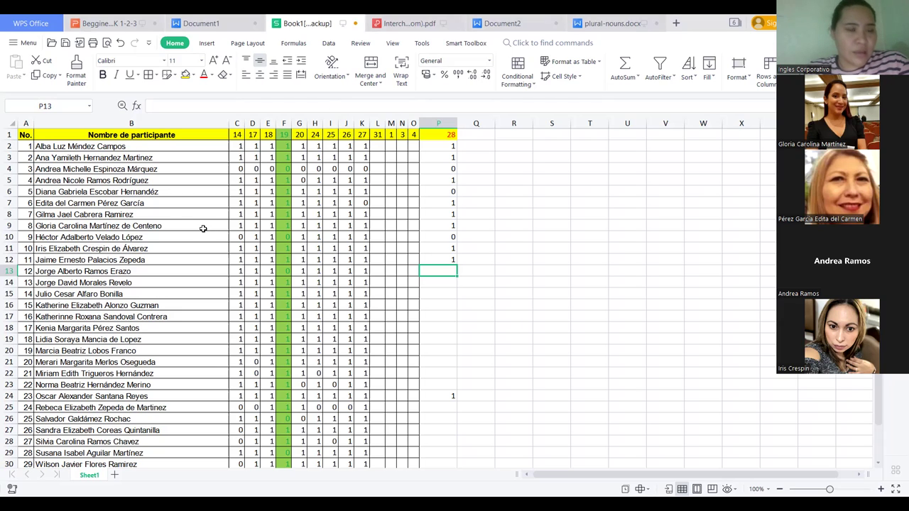
# Step: Record day 28 attendance for participants 12 to 15, entering 0 in P13 and 1 in P14, P15 and P16
pyautogui.click(61, 171)
pyautogui.click(71, 182)
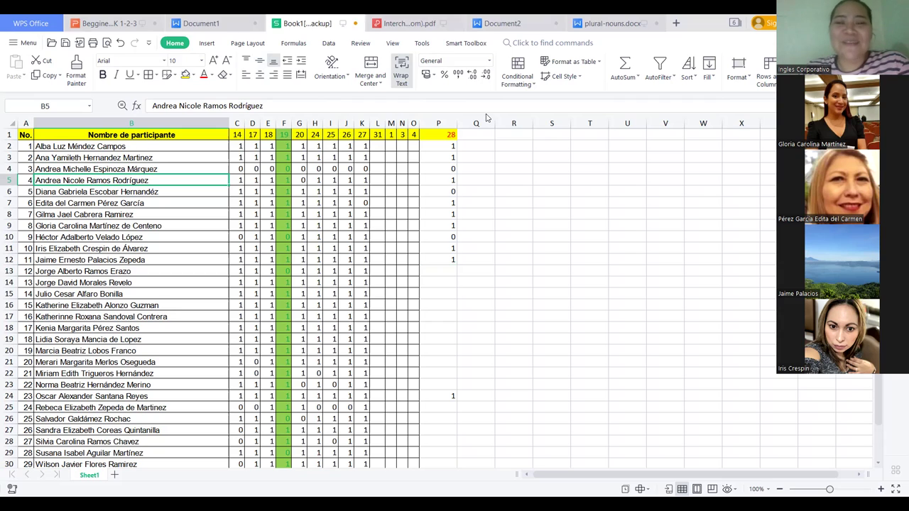
pyautogui.click(441, 268)
pyautogui.write('0')
pyautogui.press('Return')
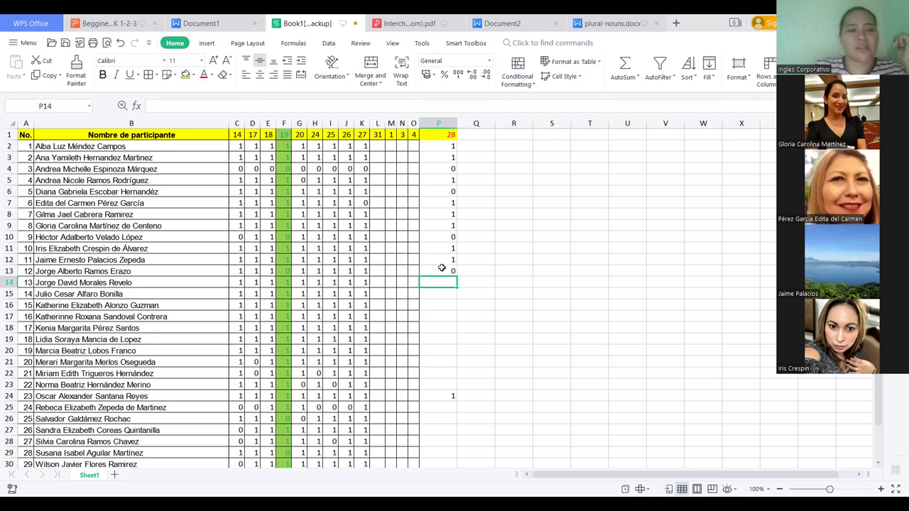
pyautogui.write('1')
pyautogui.press('Return')
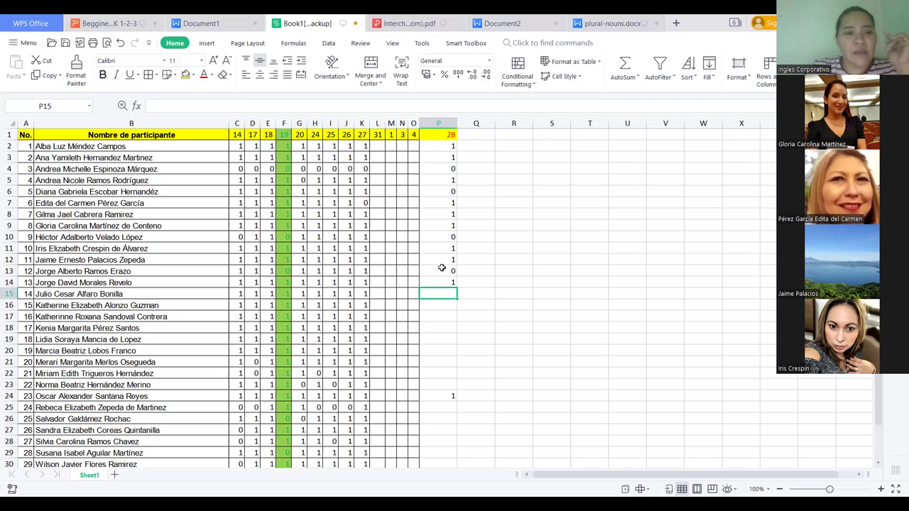
pyautogui.write('1')
pyautogui.press('Return')
pyautogui.write('1')
pyautogui.press('Return')
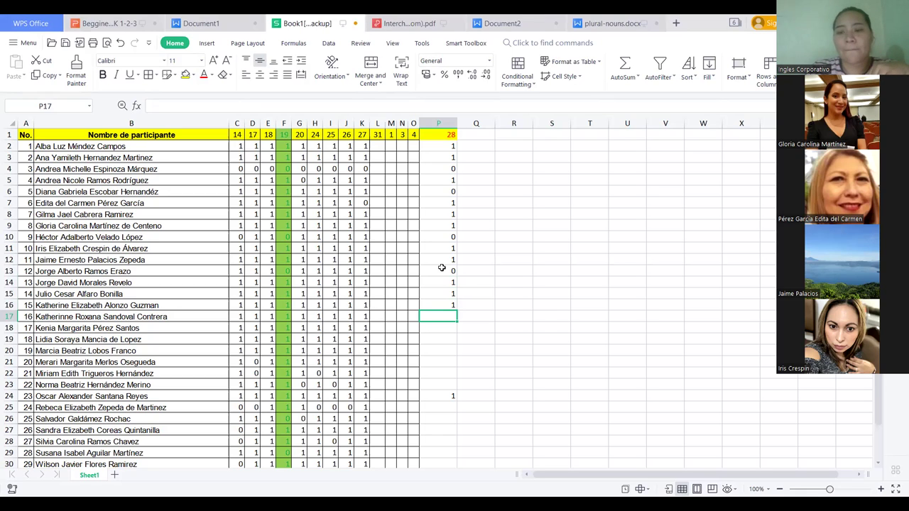
# Step: Record day 28 attendance for participants 16 to 18, entering 0 in P17 and 1 in P18 and P19
pyautogui.write('0')
pyautogui.press('Return')
pyautogui.write('1')
pyautogui.press('Return')
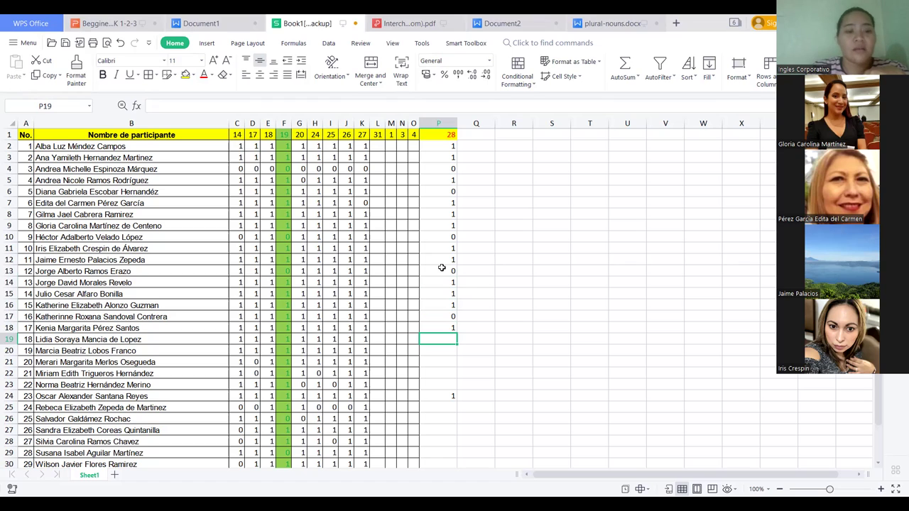
pyautogui.write('1')
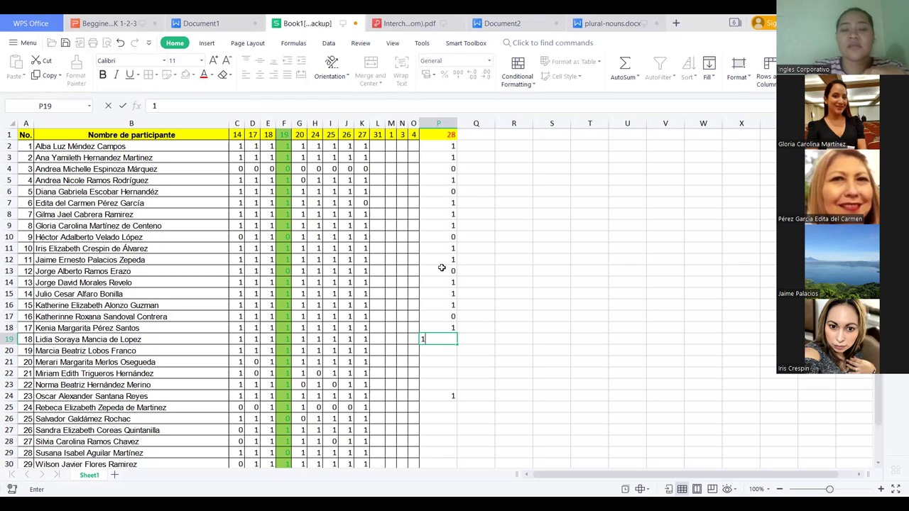
pyautogui.press('Return')
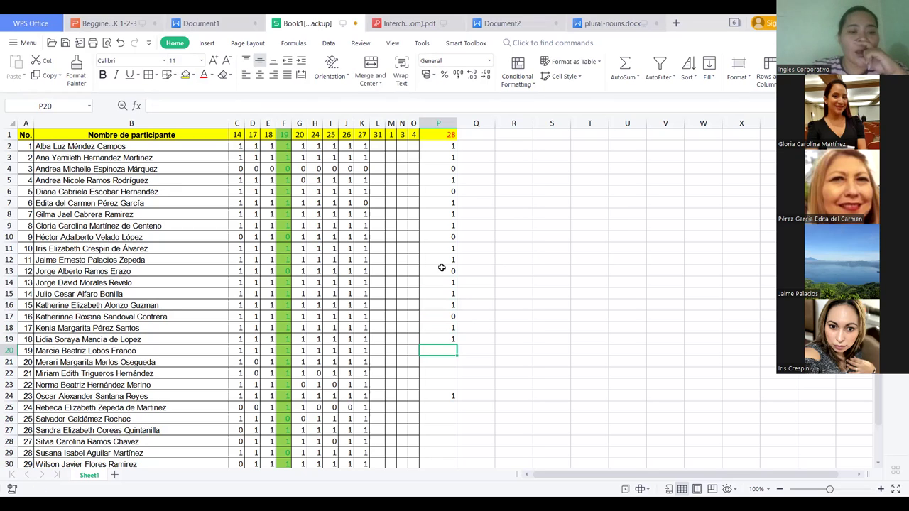
# Step: Record day 28 attendance for participants 19 and 20 as 1, in P20 and P21
pyautogui.write('1')
pyautogui.press('Return')
pyautogui.write('1')
pyautogui.press('Return')
pyautogui.press('Return')
pyautogui.press('Up')
pyautogui.press('Up')
pyautogui.press('Up')
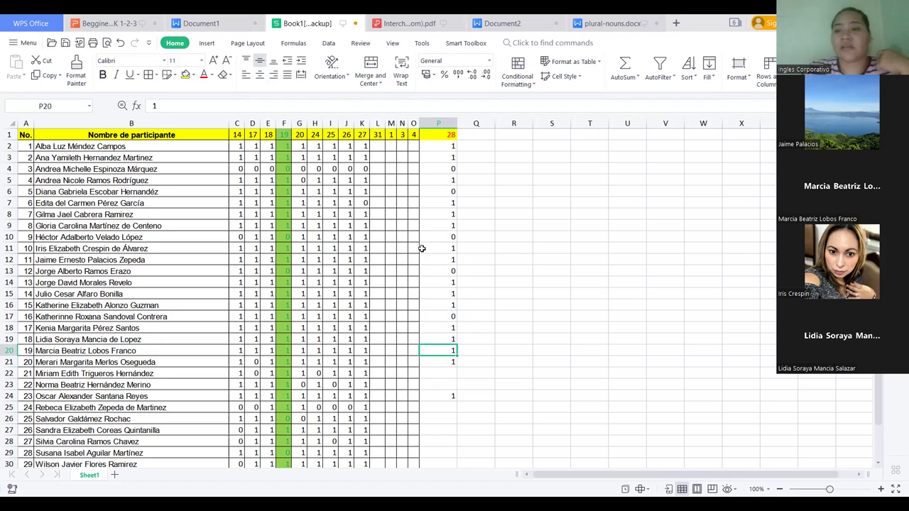
# Step: Record day 28 attendance by entering 0 in P22, 1 in P23 and 0 in P25, keeping the existing entry in P24
pyautogui.click(446, 375)
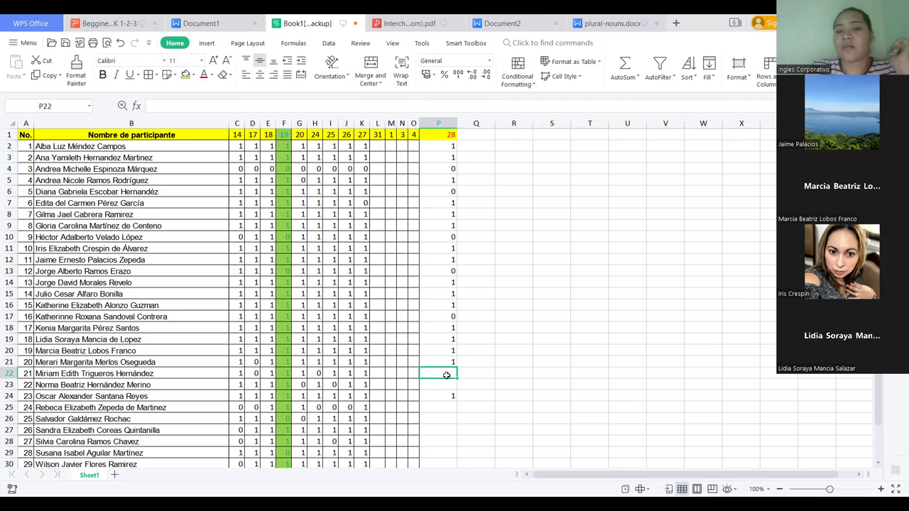
pyautogui.write('0')
pyautogui.press('Return')
pyautogui.write('1')
pyautogui.press('Return')
pyautogui.press('Return')
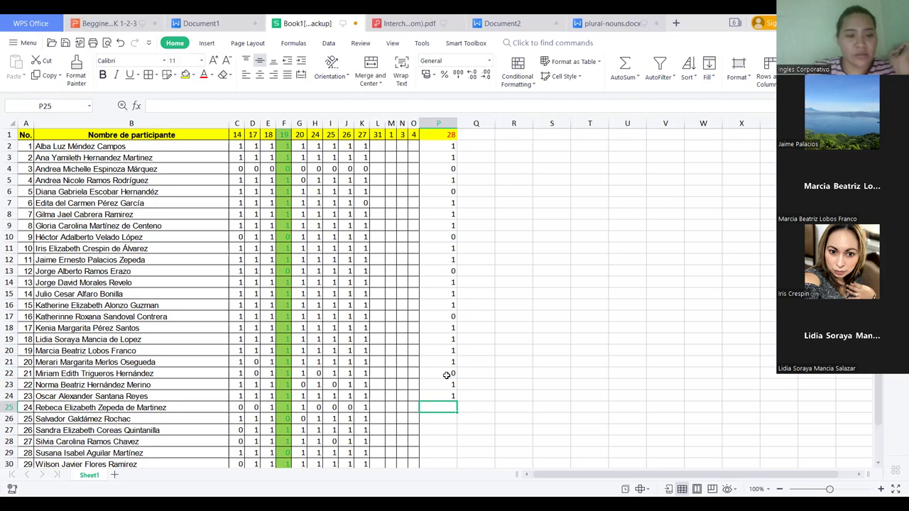
pyautogui.write('0')
pyautogui.press('Return')
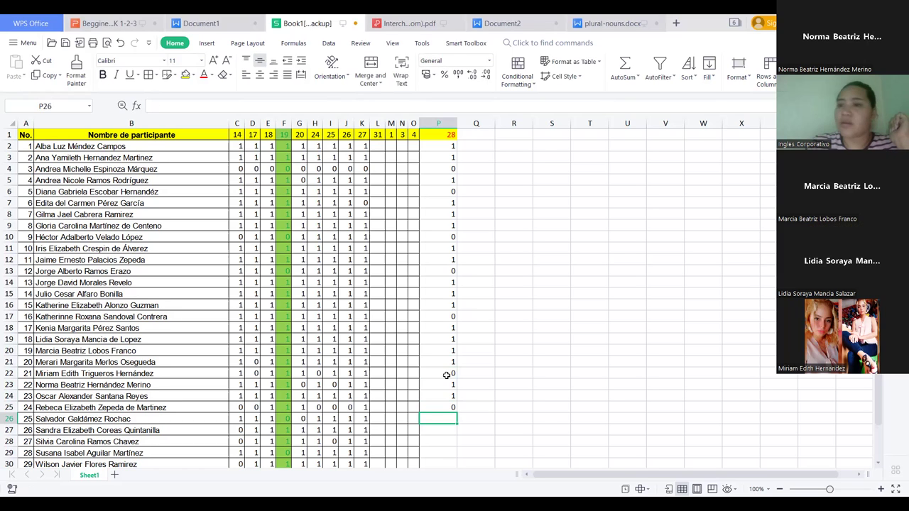
# Step: Record day 28 attendance for participants 25 to 27 as 1, in P26, P27 and P28
pyautogui.write('1')
pyautogui.press('Return')
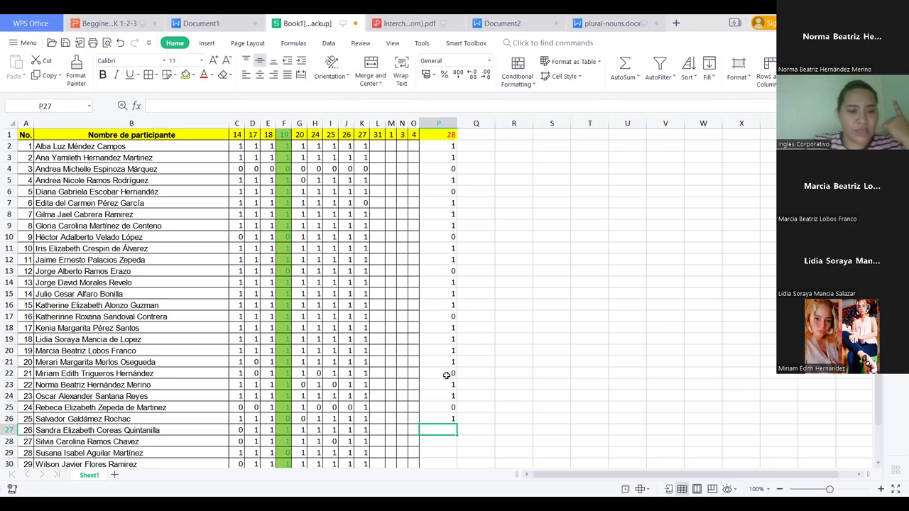
pyautogui.write('1')
pyautogui.press('Return')
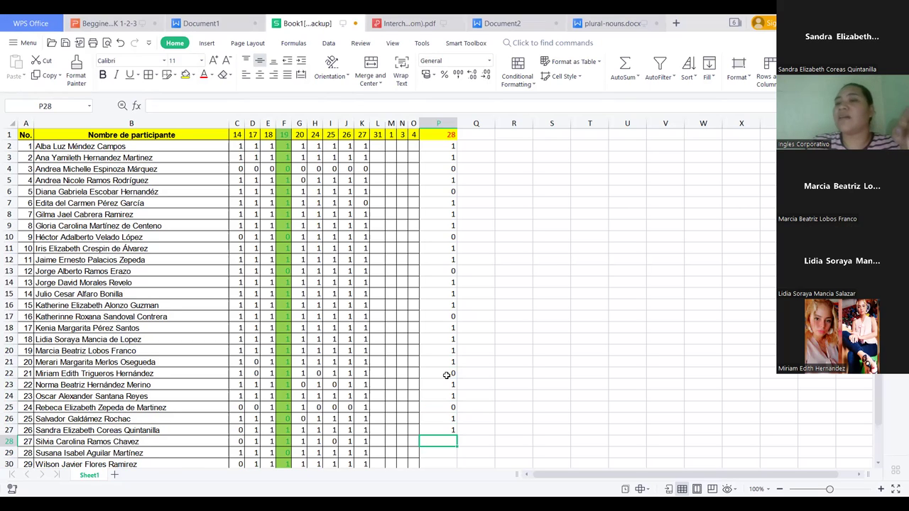
pyautogui.write('1')
pyautogui.press('Return')
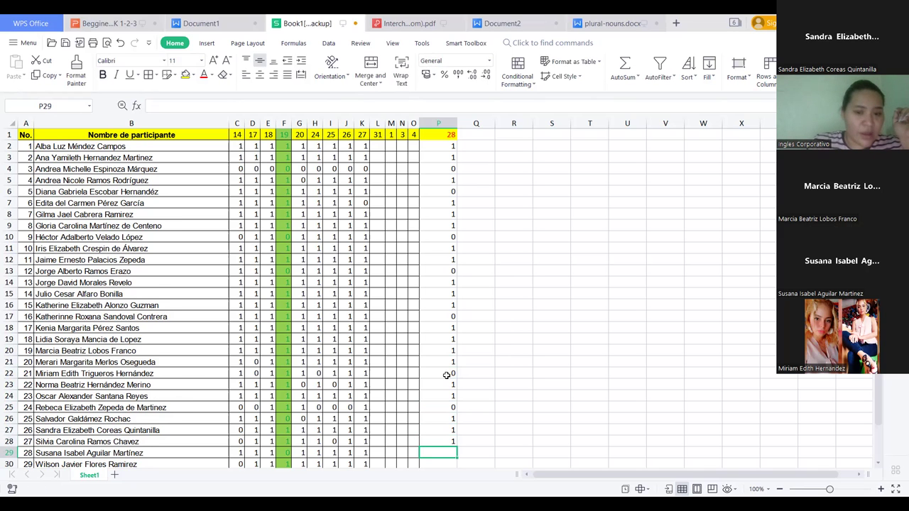
# Step: Record day 28 attendance for participants 28 to 30 as 1, in P29, P30 and P31
pyautogui.write('1')
pyautogui.press('Return')
pyautogui.write('1')
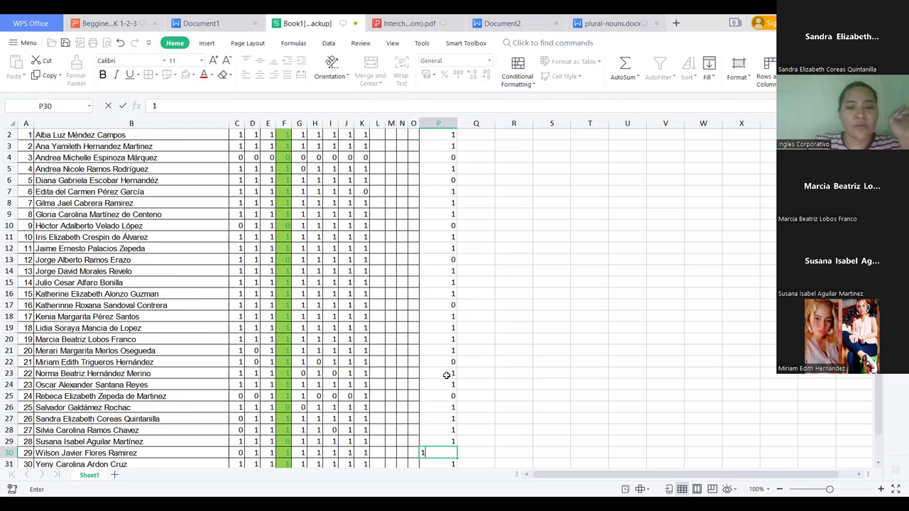
pyautogui.press('Return')
pyautogui.write('1')
pyautogui.press('Return')
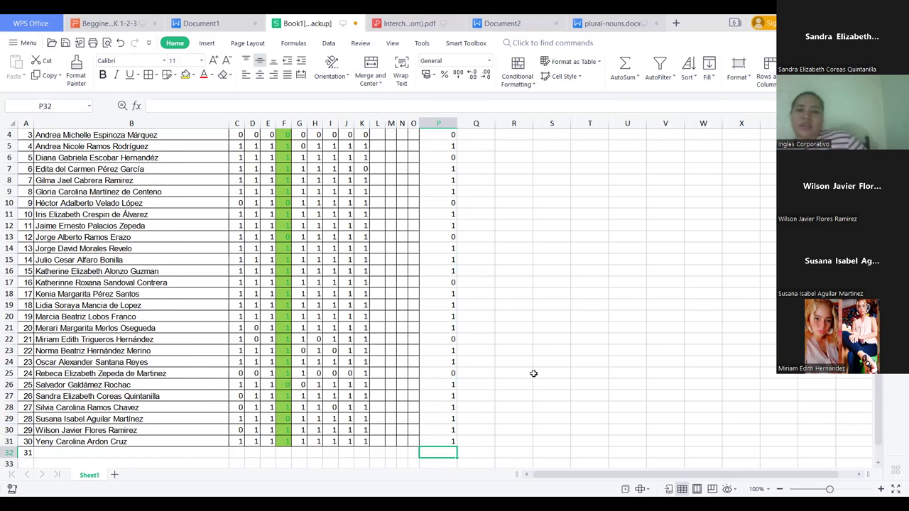
# Step: Review the day 28 attendance column and correct participant 21's entry in P22 to 1
pyautogui.scroll(1, 534, 372)
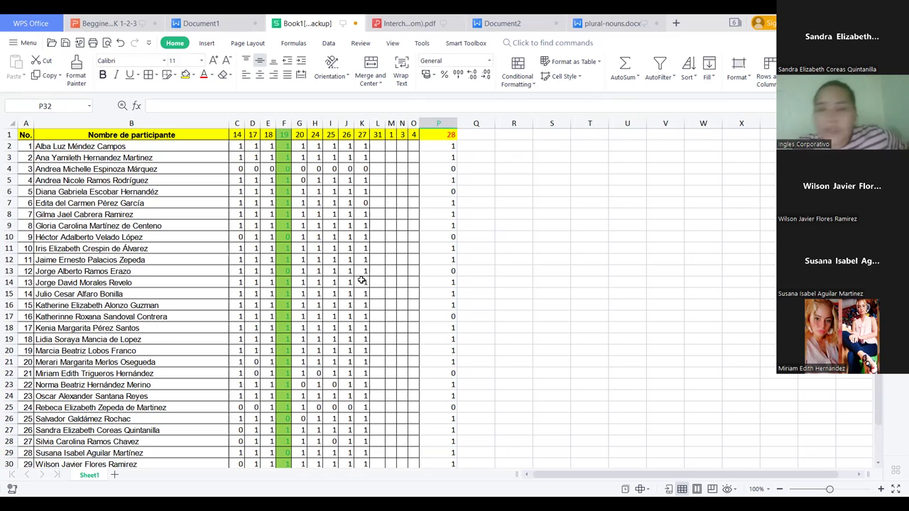
pyautogui.scroll(-2, 61, 320)
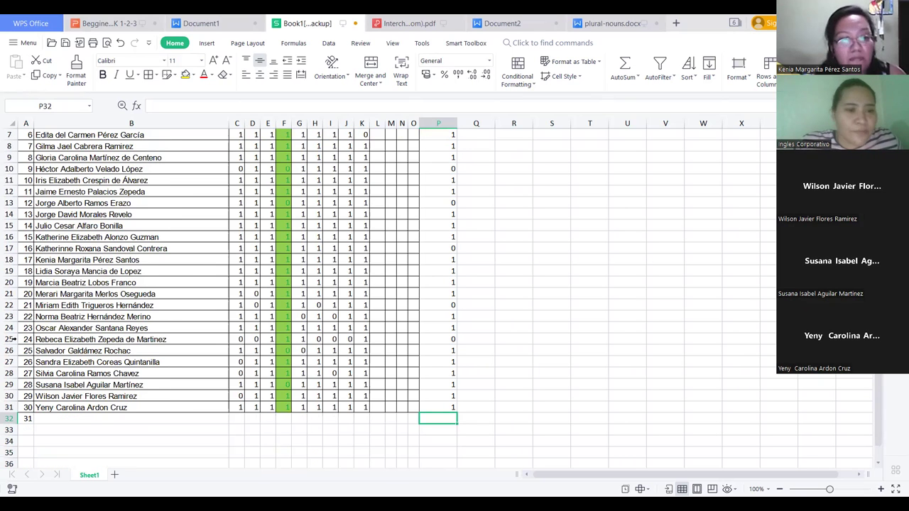
pyautogui.click(92, 305)
pyautogui.click(449, 305)
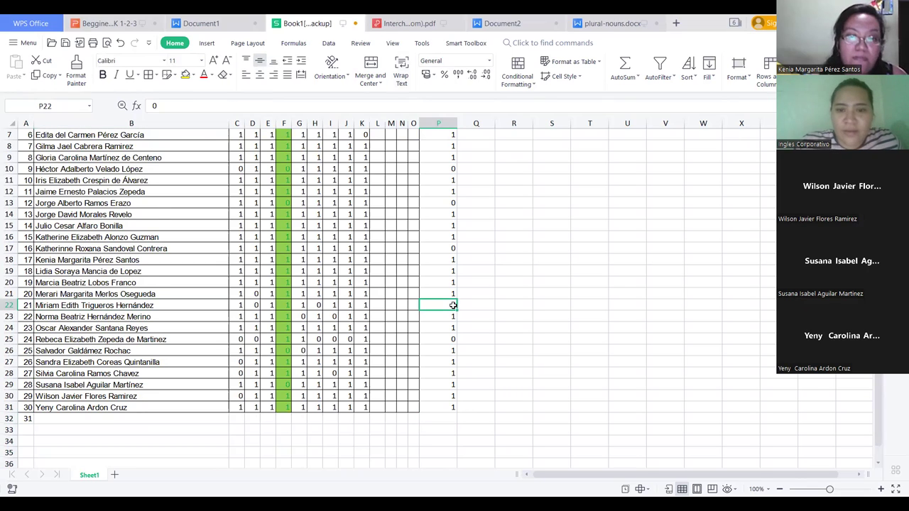
pyautogui.write('1')
pyautogui.press('Return')
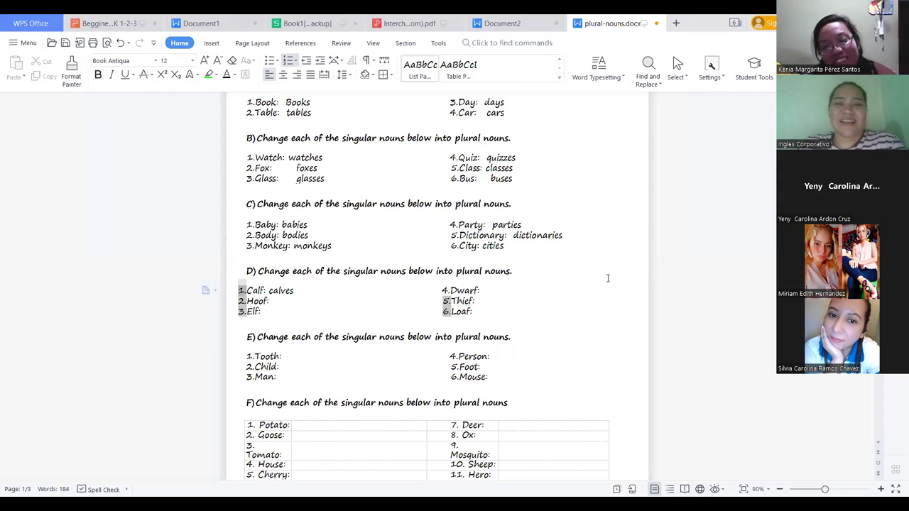
pyautogui.scroll(1, 608, 273)
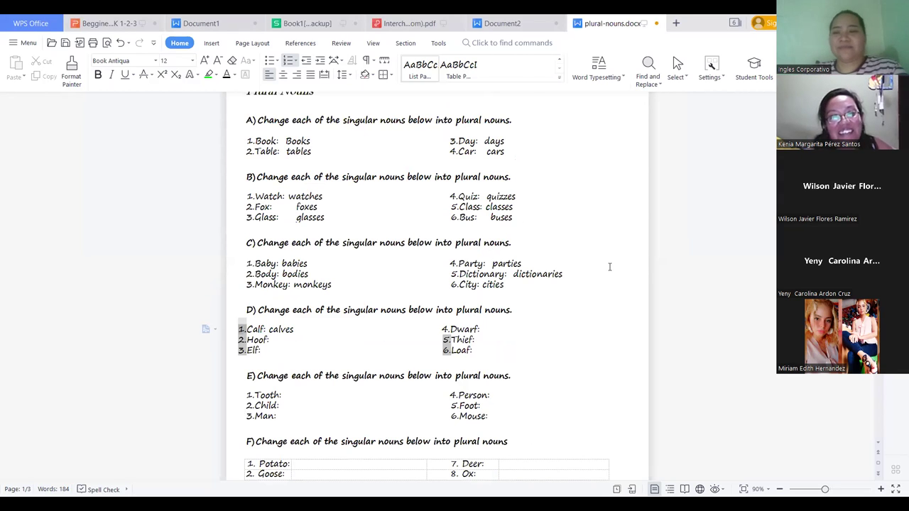